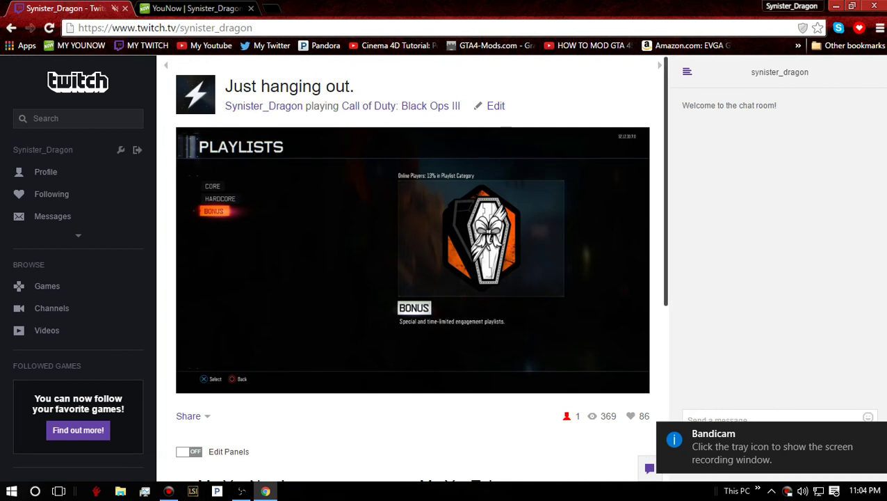
- Dismiss the notification, switch to the YouNow profile page and inspect the Open Broadcaster Software window
left_click(876, 433)
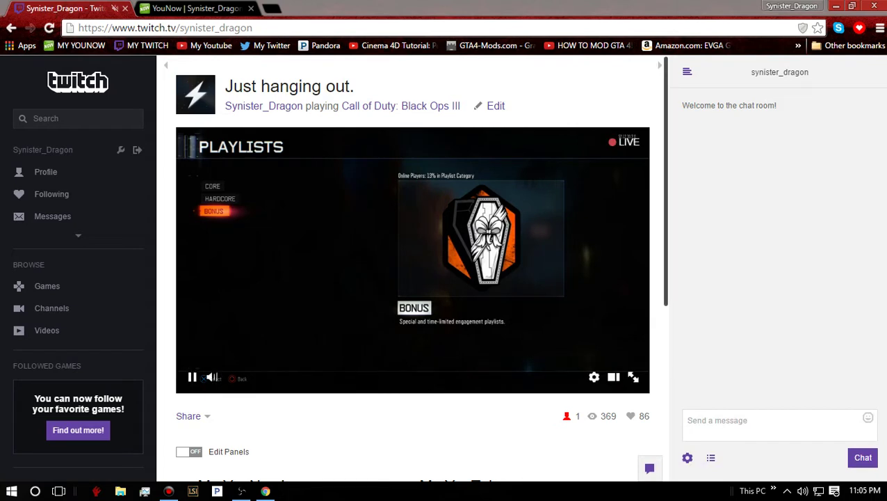
left_click(174, 9)
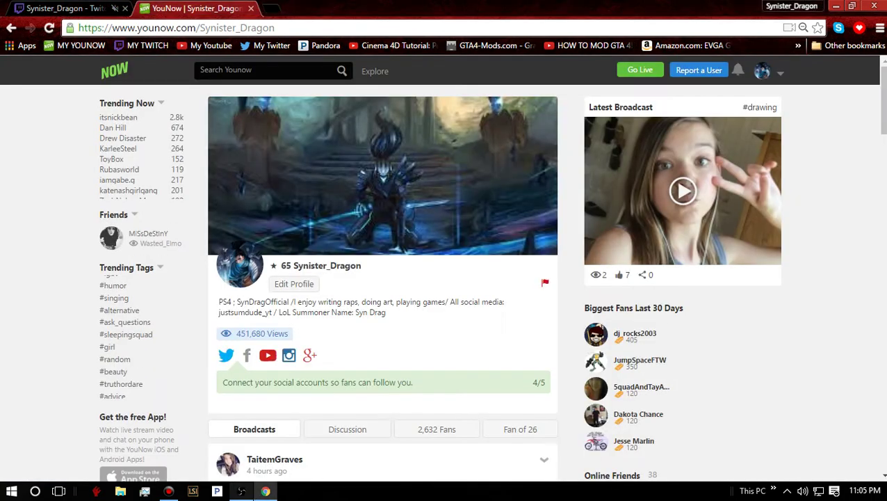
left_click(241, 491)
left_click_drag(464, 6, 497, 135)
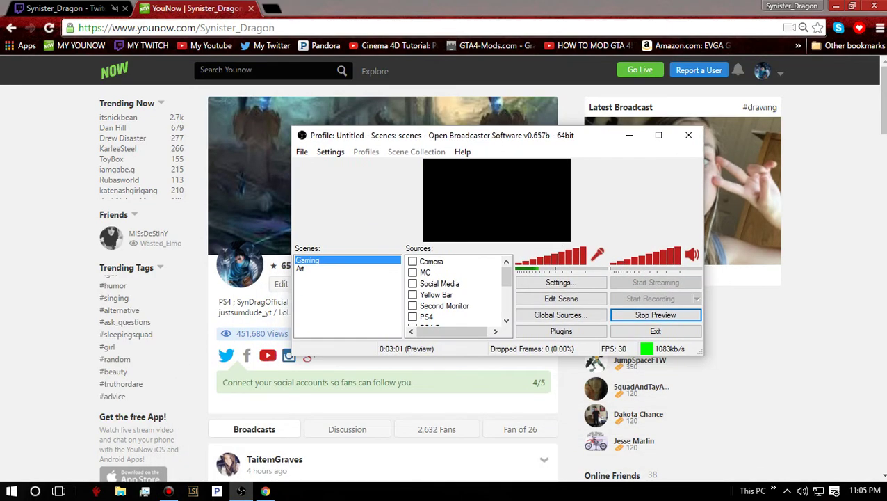
left_click(630, 135)
- Look over the broadcasts on the YouNow profile page and reload the page
scroll(444, 278, "down", 5)
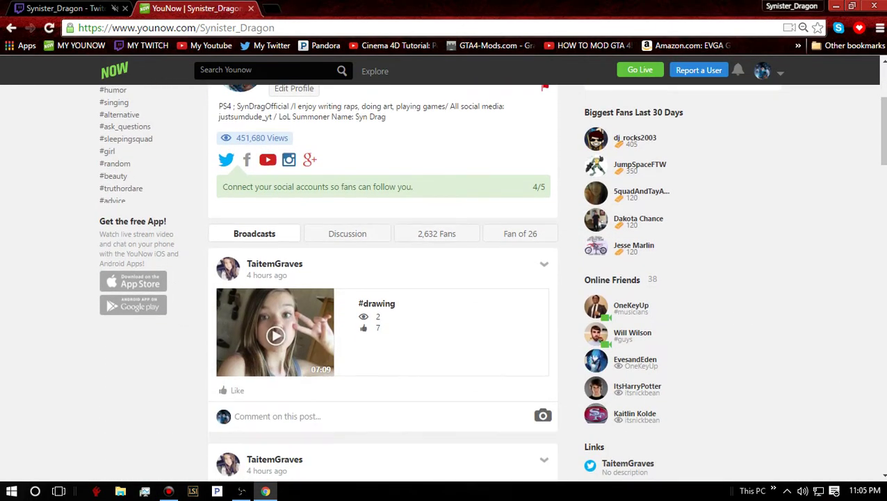
scroll(443, 278, "up", 1)
scroll(443, 278, "up", 3)
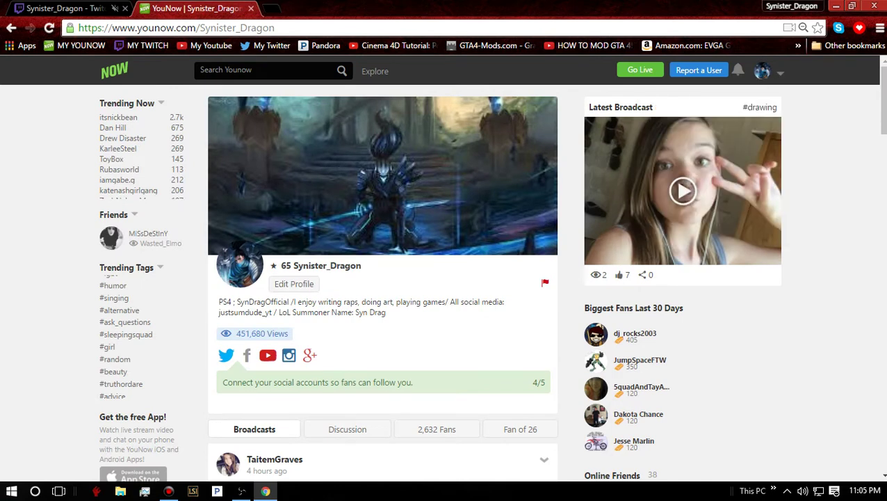
left_click(49, 28)
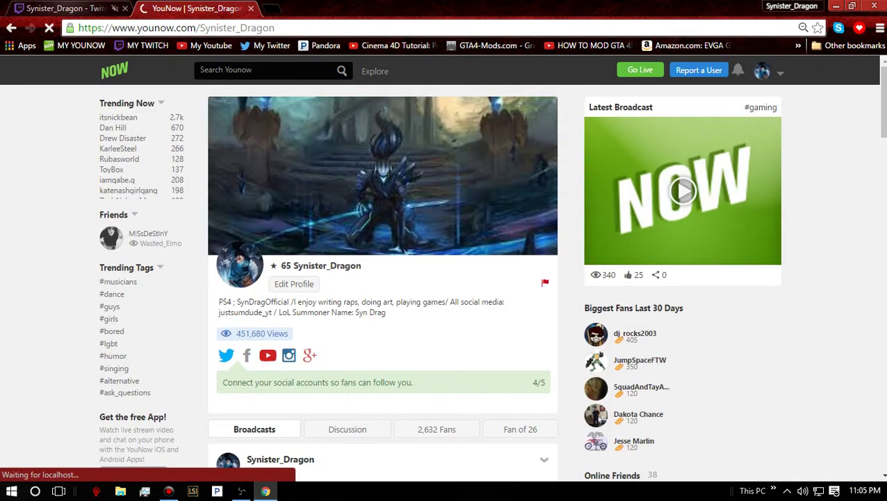
- Return to the Twitch channel page, then bring up Open Broadcaster Software and maximize its window
key("ctrl+1")
left_click(241, 491)
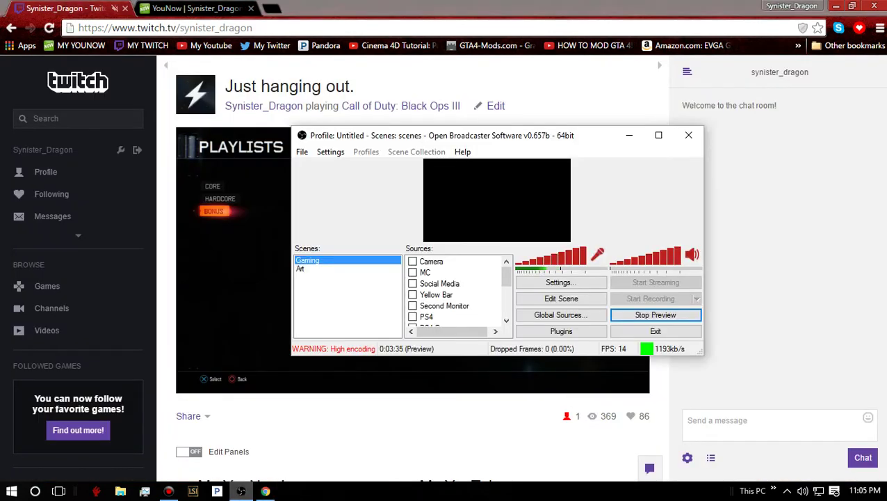
left_click(659, 135)
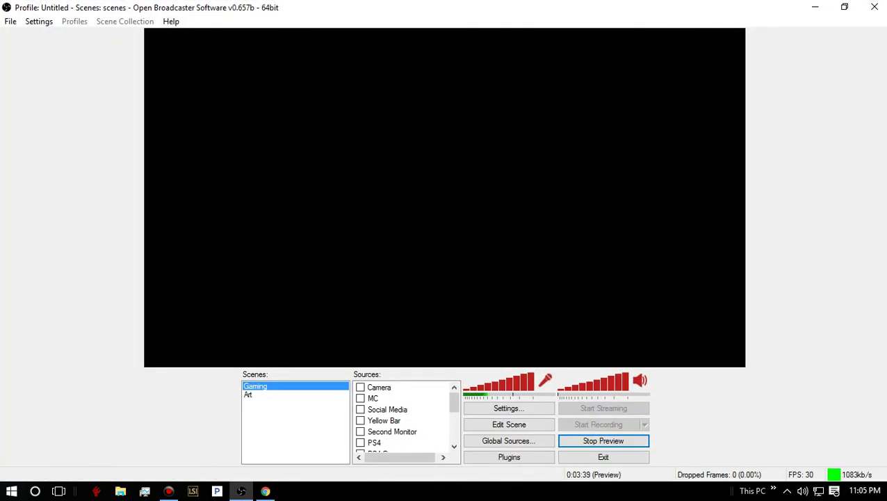
- Add a Monitor Capture source named Game to the Gaming scene, capturing monitor 1
right_click(412, 212)
mouse_move(486, 325)
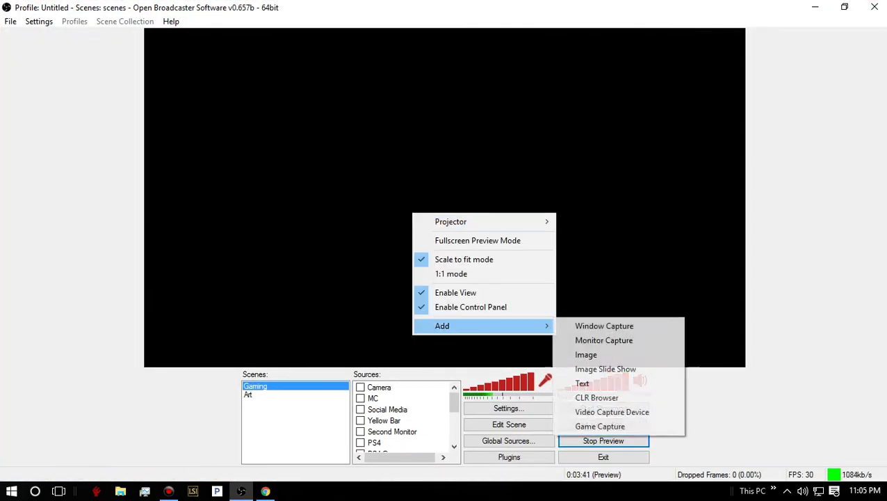
left_click(604, 340)
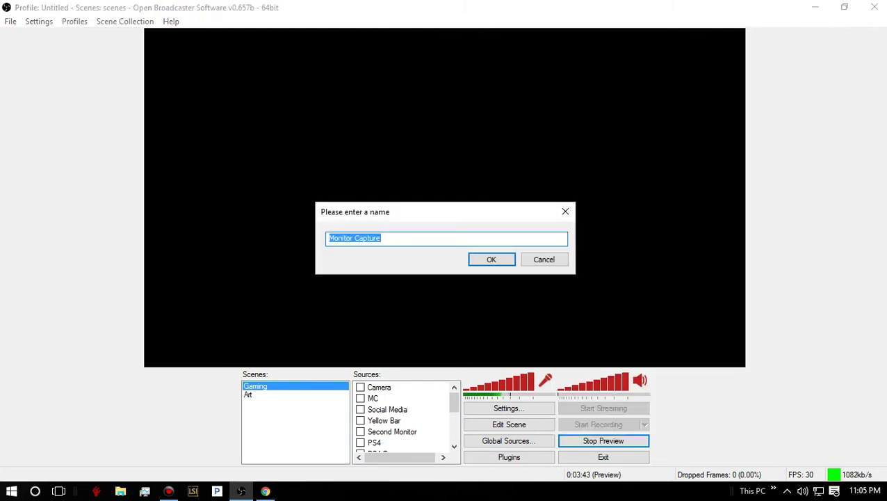
type("PS4")
key("Return")
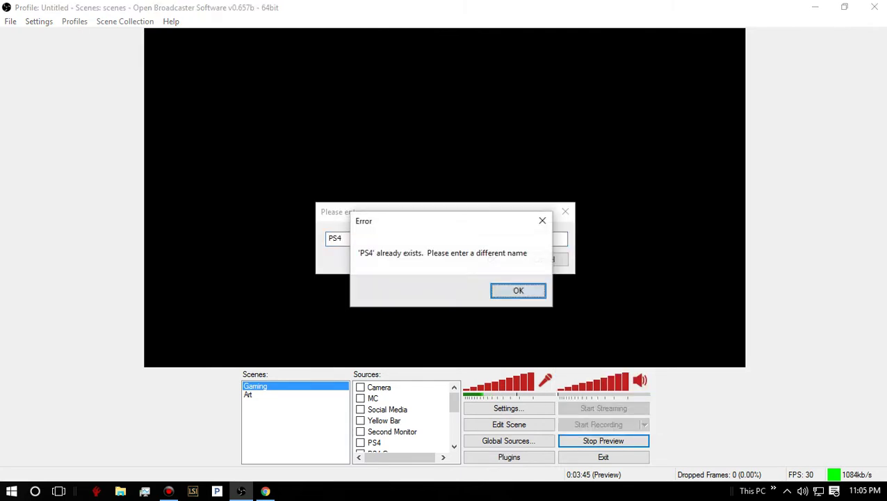
key("Return")
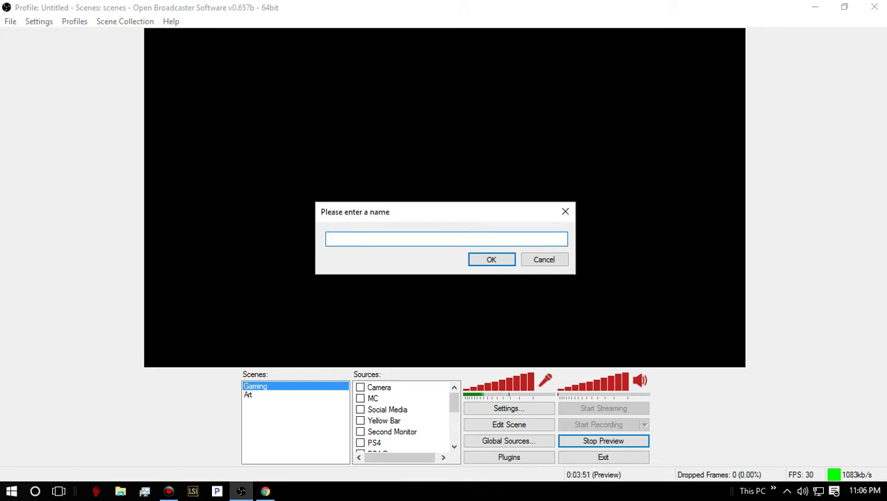
type("Gam")
key("Return")
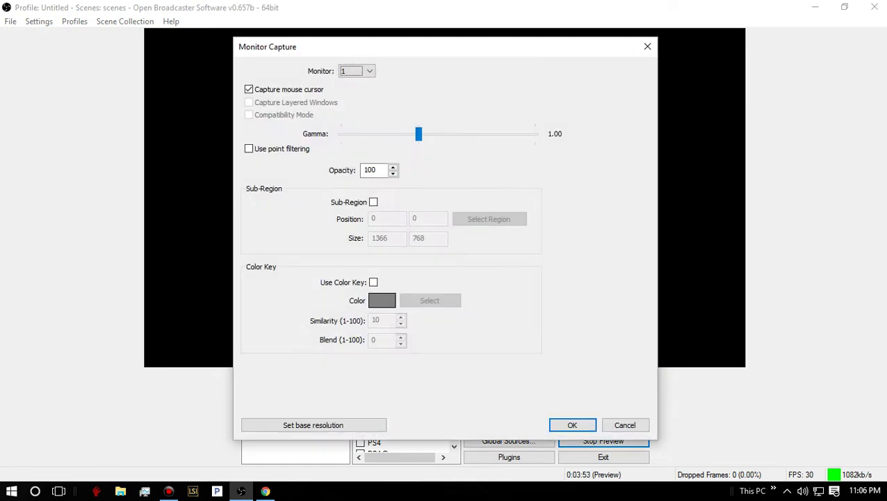
key("Return")
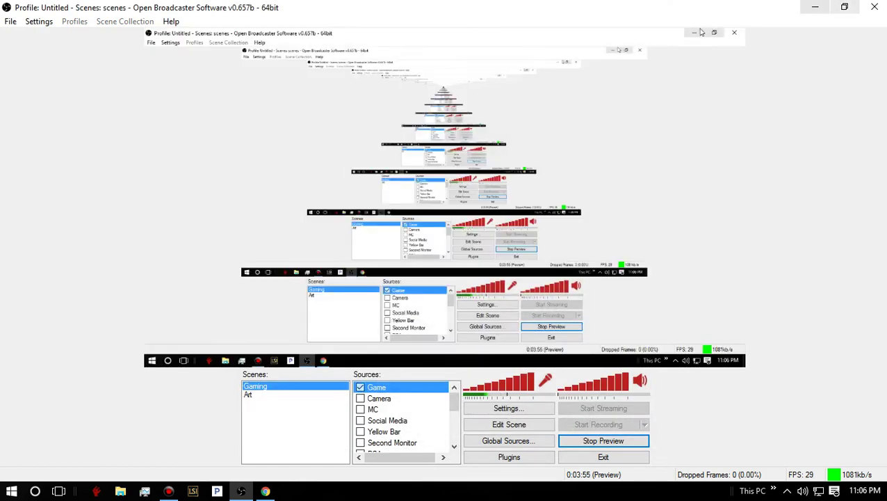
- Minimize Open Broadcaster Software and arrange the Twitch and YouNow pages side by side in separate browser windows
left_click_drag(765, 8, 815, 145)
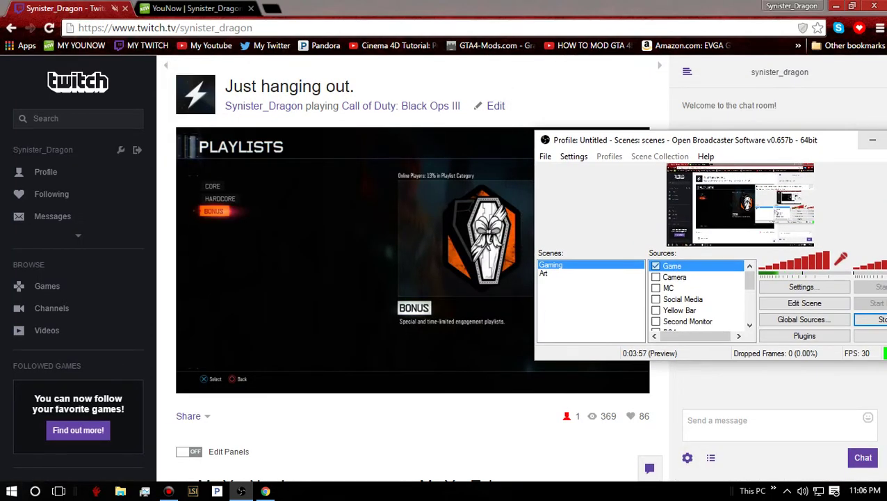
left_click(872, 140)
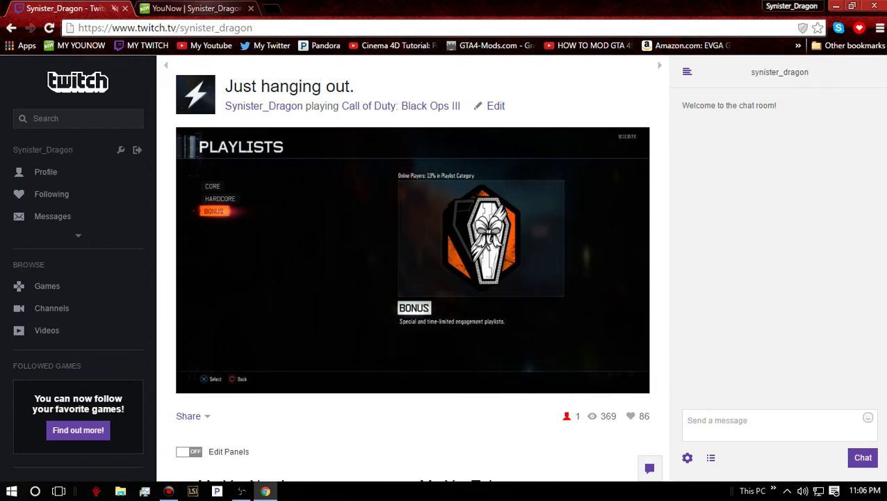
left_click_drag(209, 9, 848, 223)
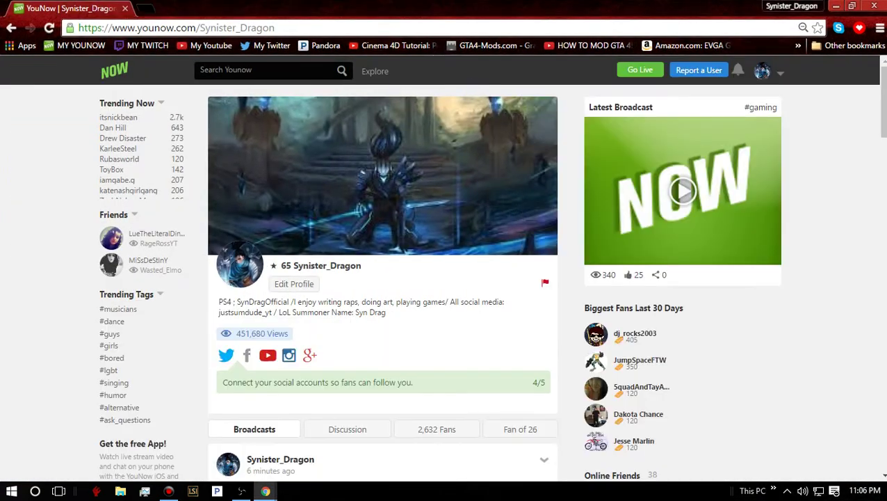
left_click_drag(445, 9, 885, 157)
left_click(222, 136)
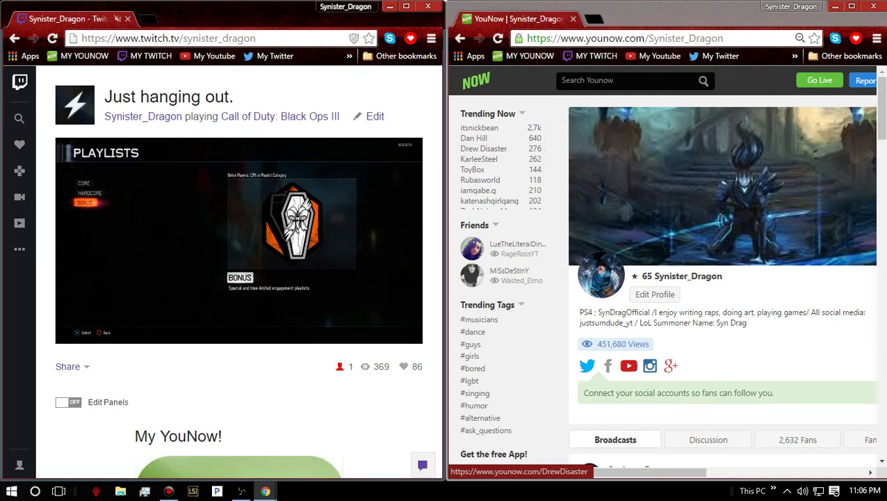
mouse_move(583, 472)
left_mouse_down()
mouse_move(739, 473)
mouse_move(583, 472)
left_mouse_up()
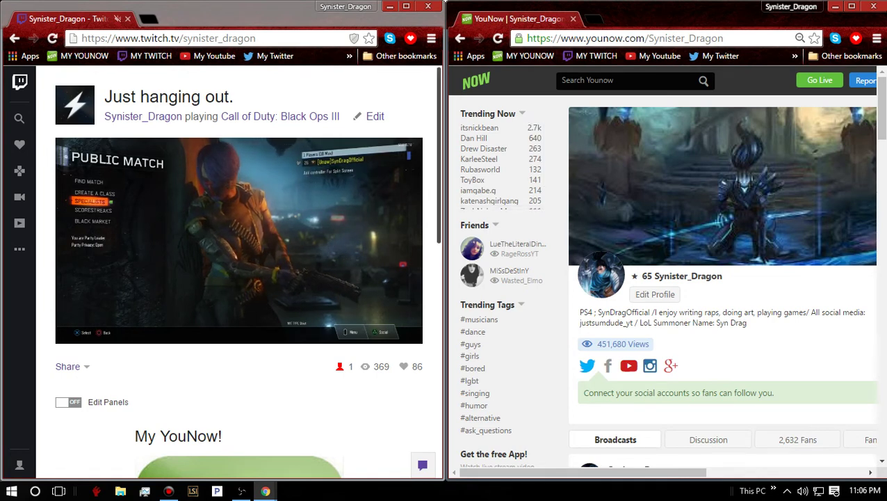
left_click_drag(583, 473, 741, 472)
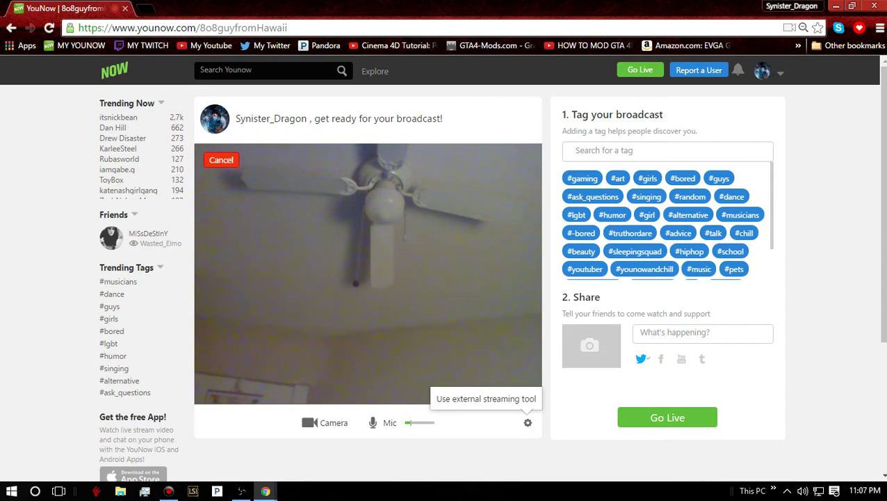
- Turn off the Game source in Open Broadcaster Software and return to the YouNow broadcast setup
left_click(241, 491)
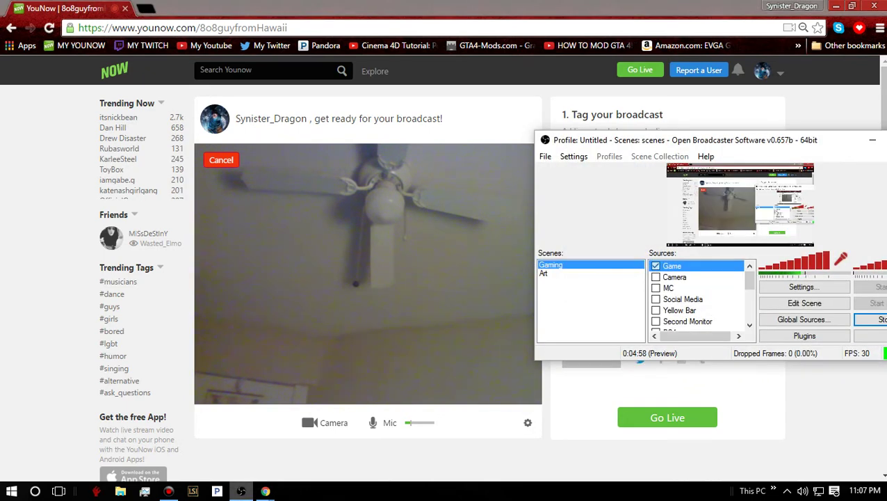
left_click(656, 266)
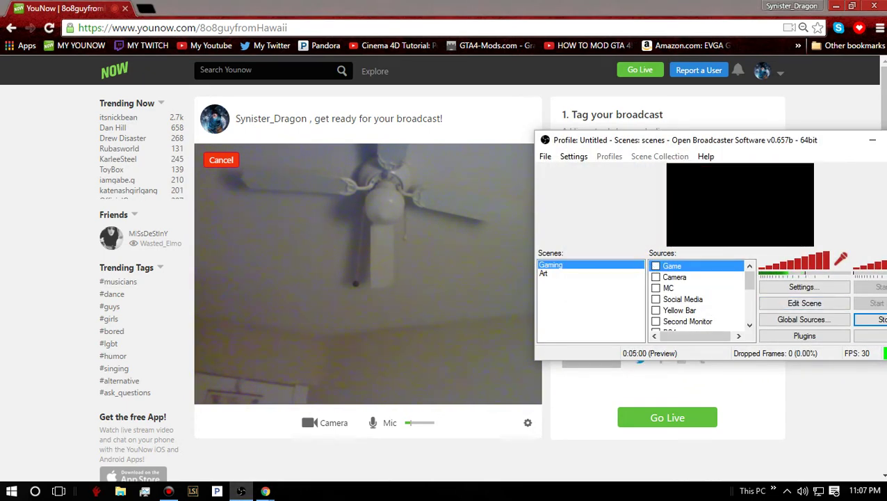
left_click(528, 422)
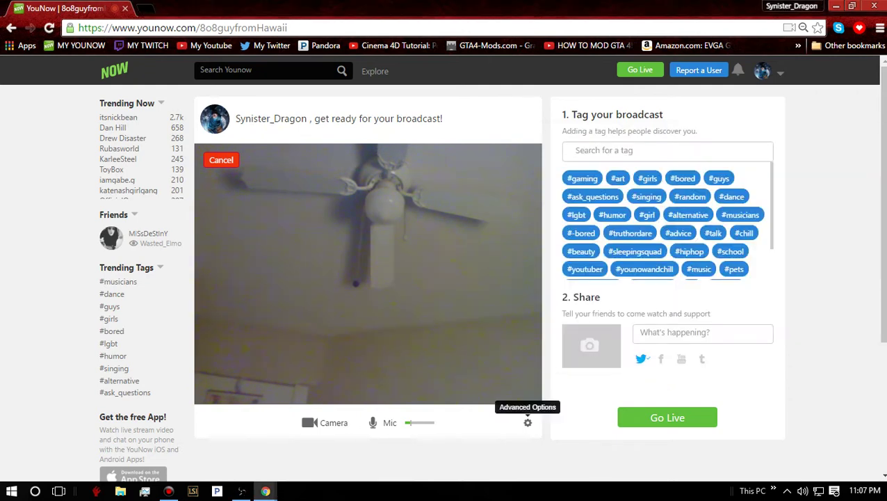
- Turn the Game source back on in Open Broadcaster Software and tag the YouNow broadcast with #gaming
left_click(242, 491)
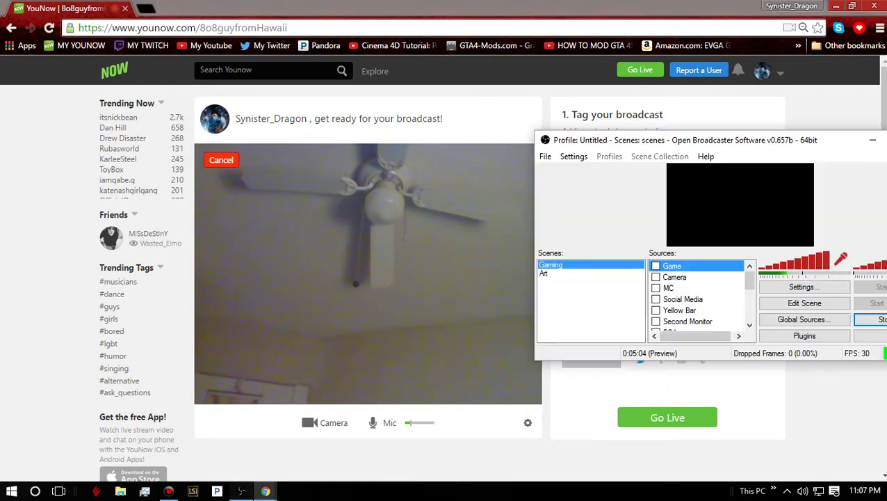
left_click(241, 491)
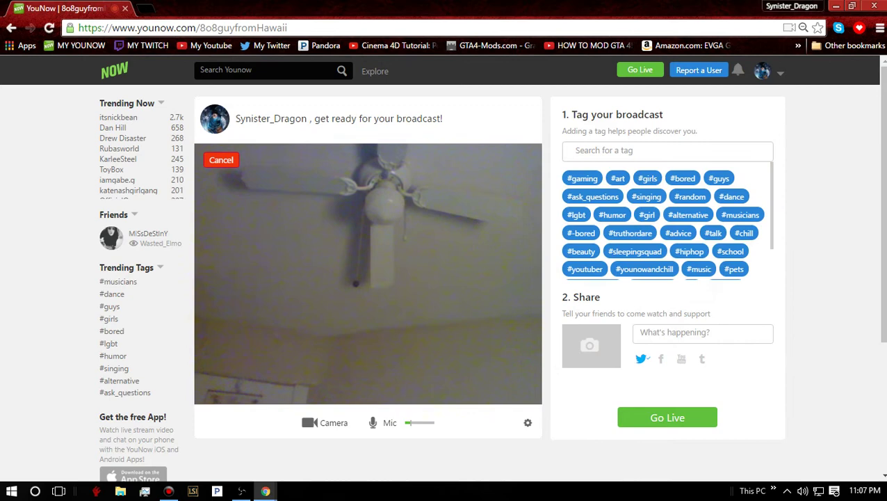
left_click(241, 491)
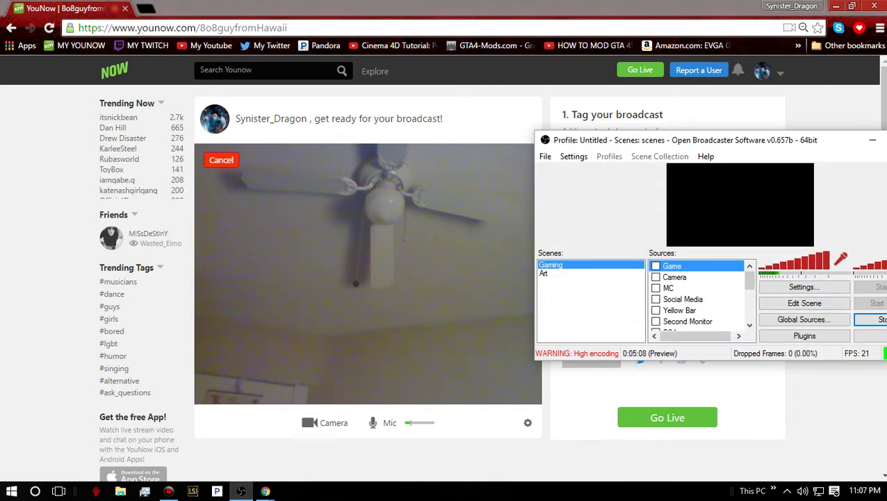
left_click(241, 491)
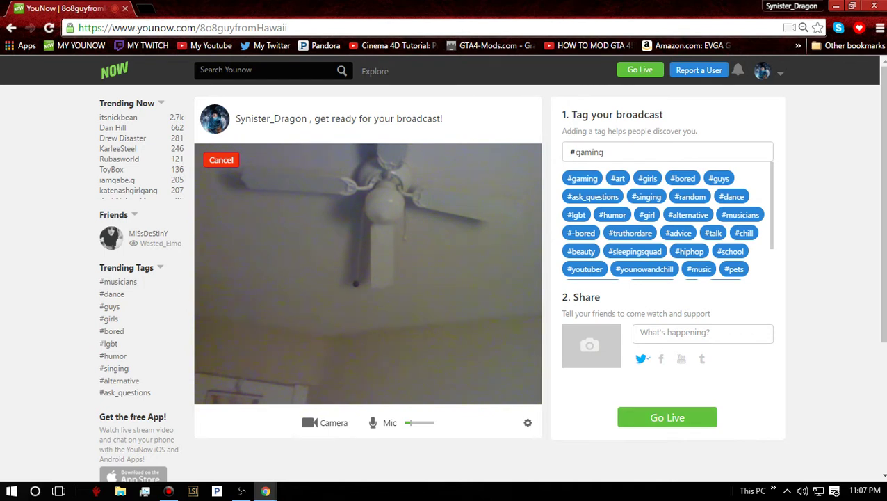
- Bring Open Broadcaster Software fully into view, stop the stream preview and minimize the window
mouse_move(241, 491)
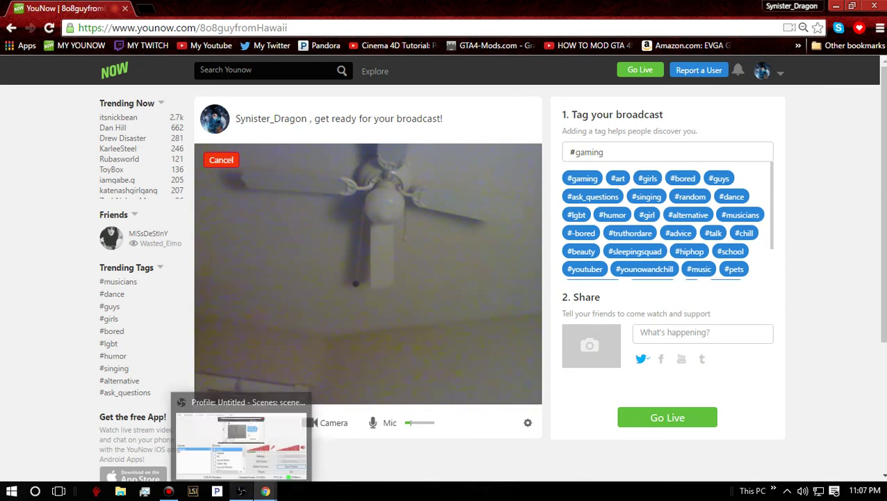
left_click(241, 491)
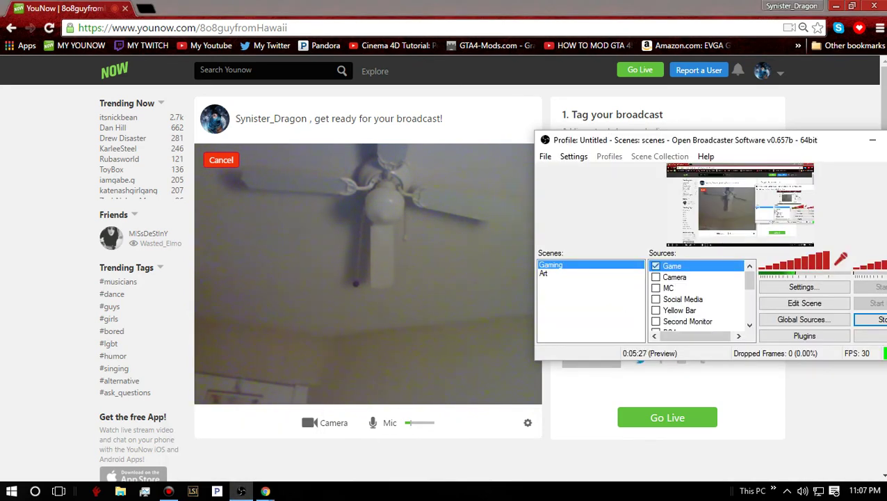
left_click_drag(679, 140, 445, 140)
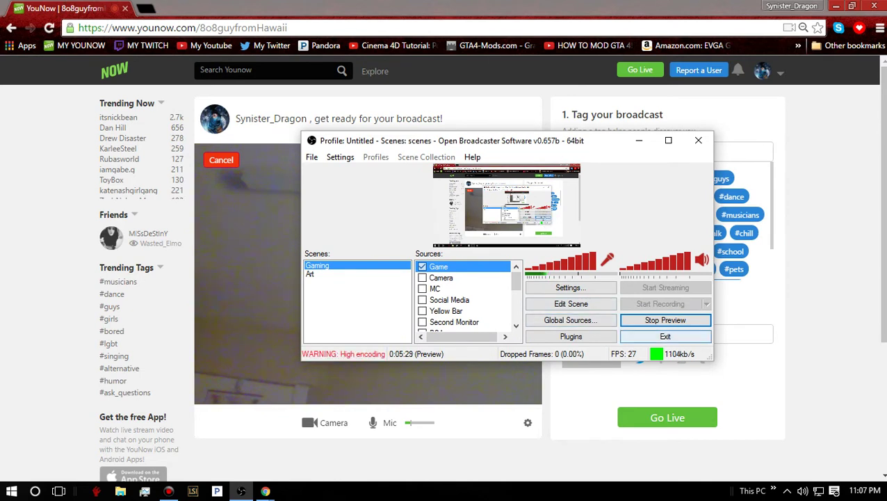
left_click(665, 320)
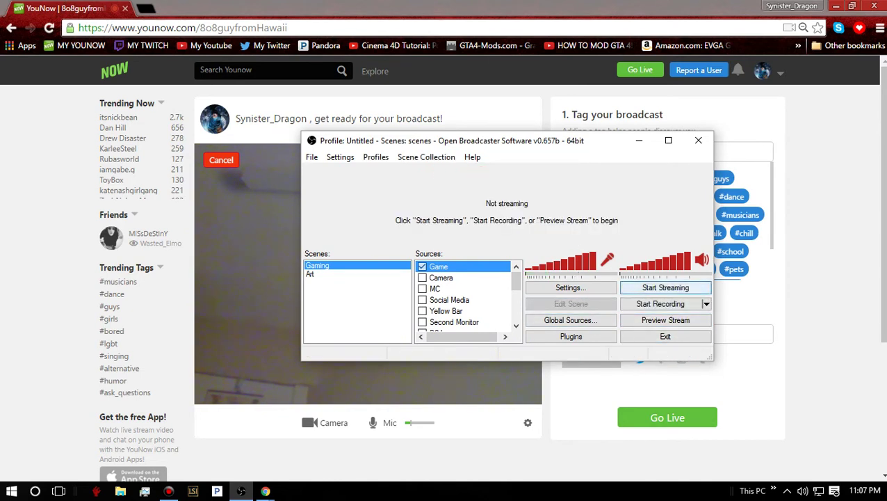
left_click(638, 140)
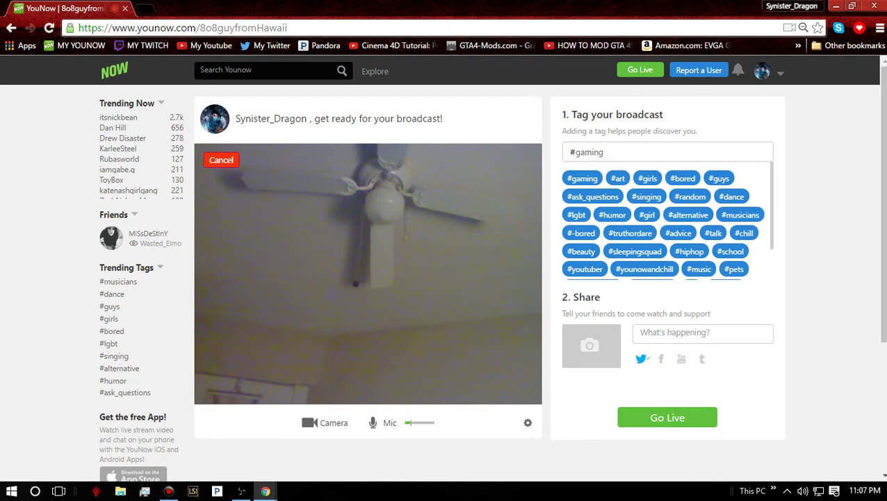
- Cancel the YouNow broadcast setup and open the account's own profile page
left_click(222, 159)
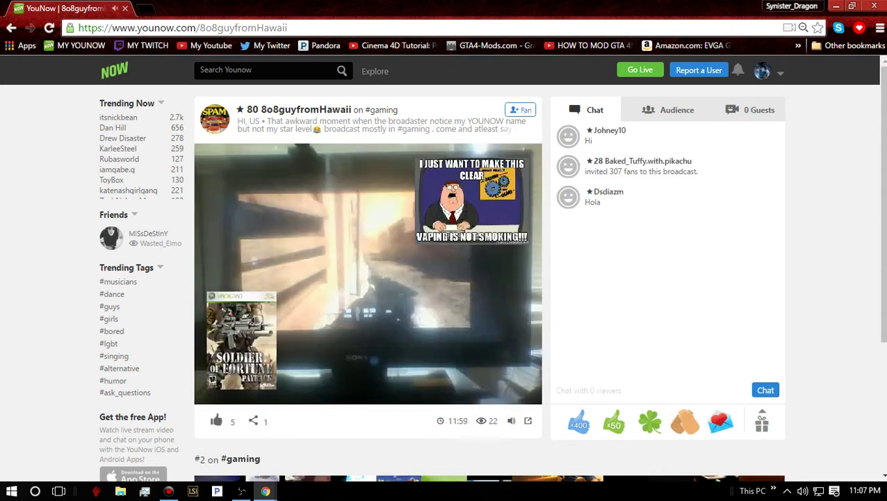
left_click(762, 71)
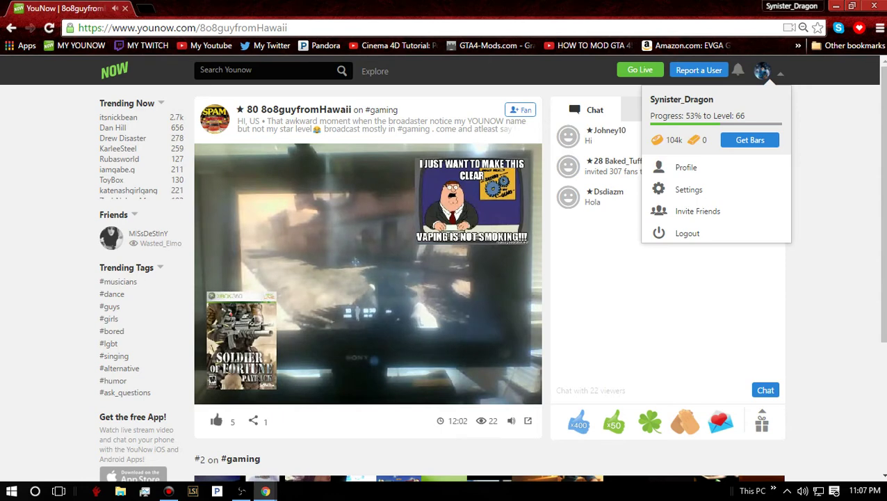
left_click(686, 167)
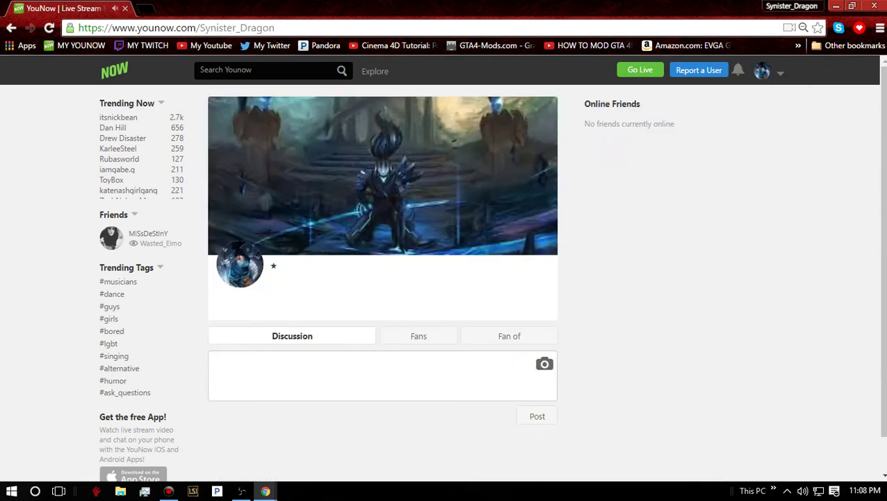
- Mute the YouNow browser tab and look through the past broadcasts on the profile page
right_click(64, 8)
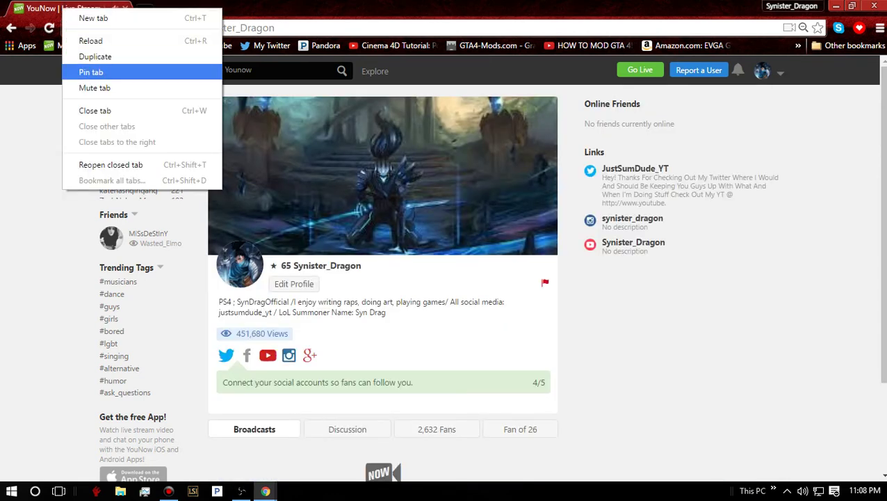
left_click(91, 87)
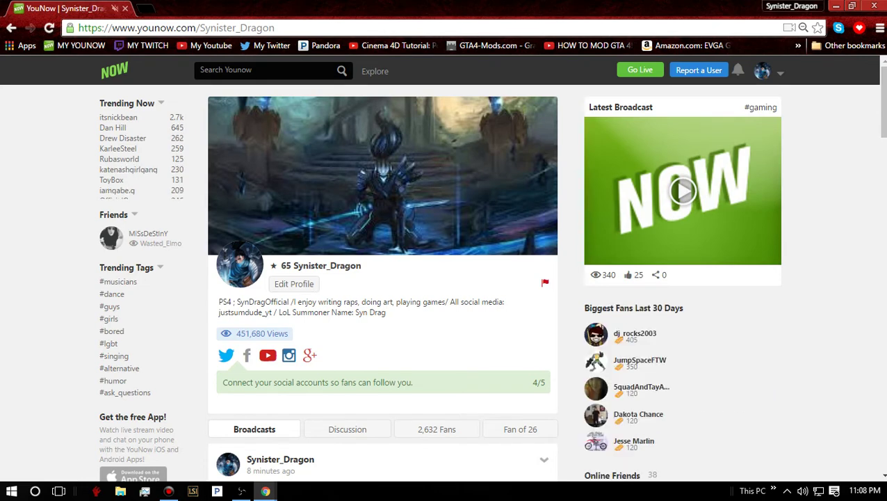
scroll(382, 279, "down", 10)
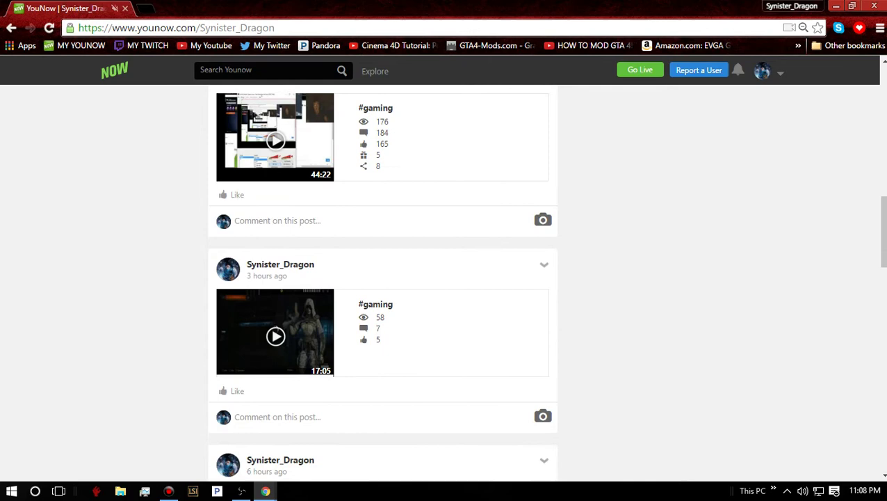
scroll(383, 278, "up", 1)
scroll(383, 278, "up", 7)
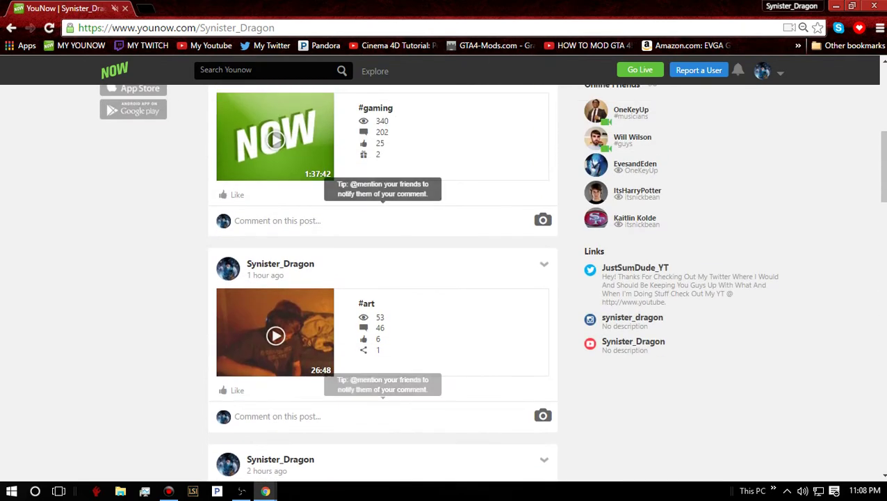
scroll(382, 278, "up", 4)
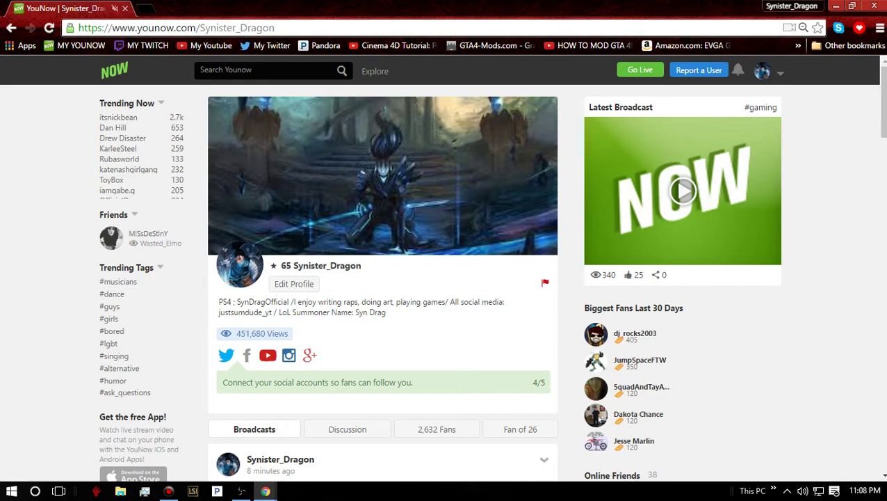
- Arrange the Twitch channel page on the left half of the screen and Open Broadcaster Software on the right half
left_click_drag(445, 7, 885, 246)
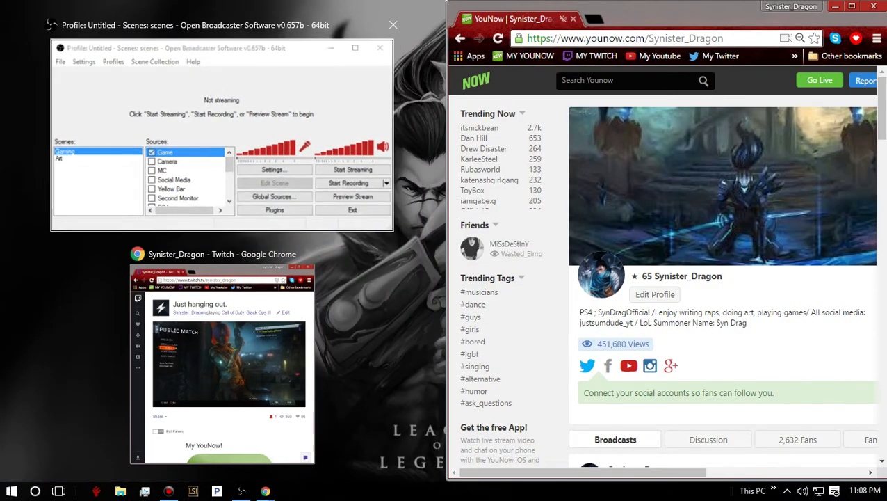
key("super+Left")
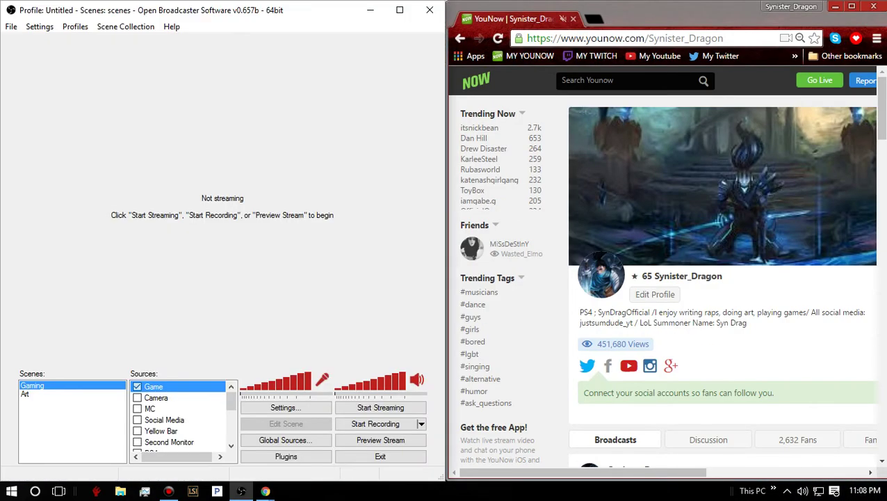
left_click_drag(272, 10, 886, 278)
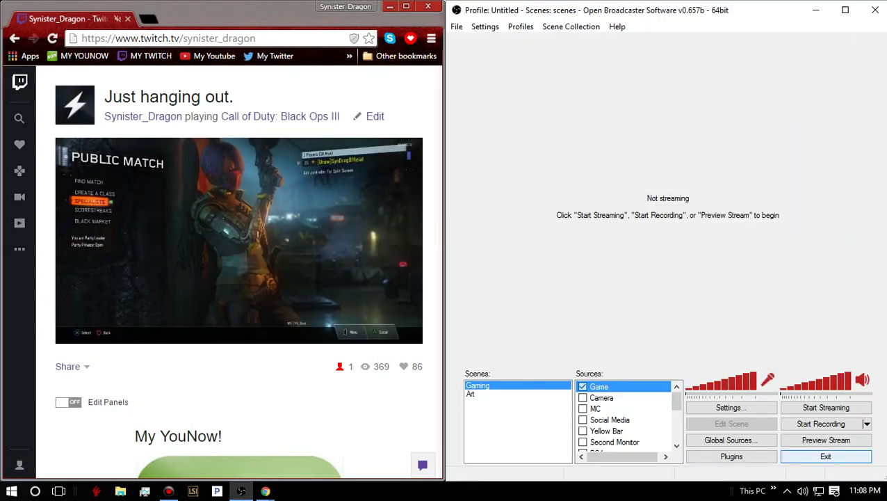
- Start the stream preview, enable scene editing and shift the Game source within the canvas
left_click(826, 439)
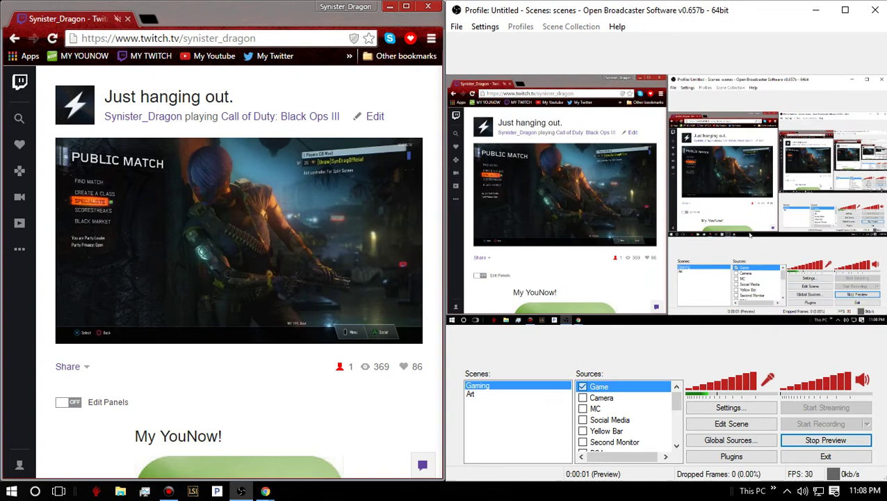
left_click(731, 423)
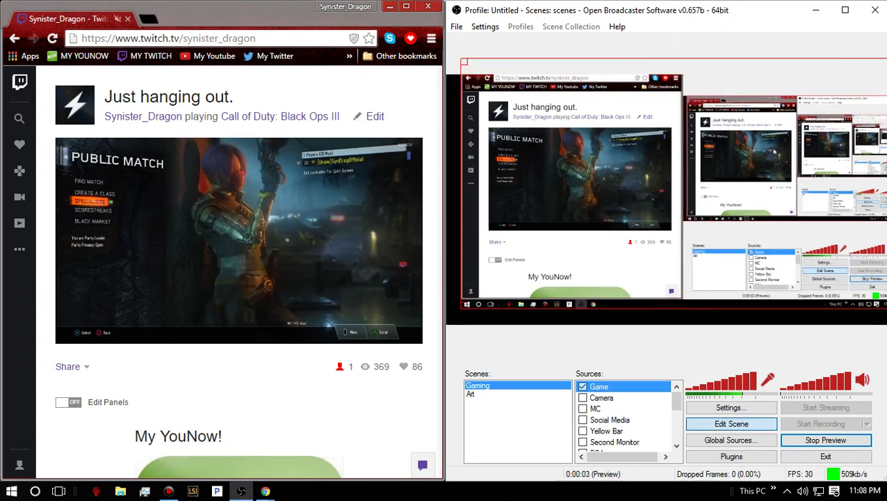
left_click_drag(773, 151, 758, 158)
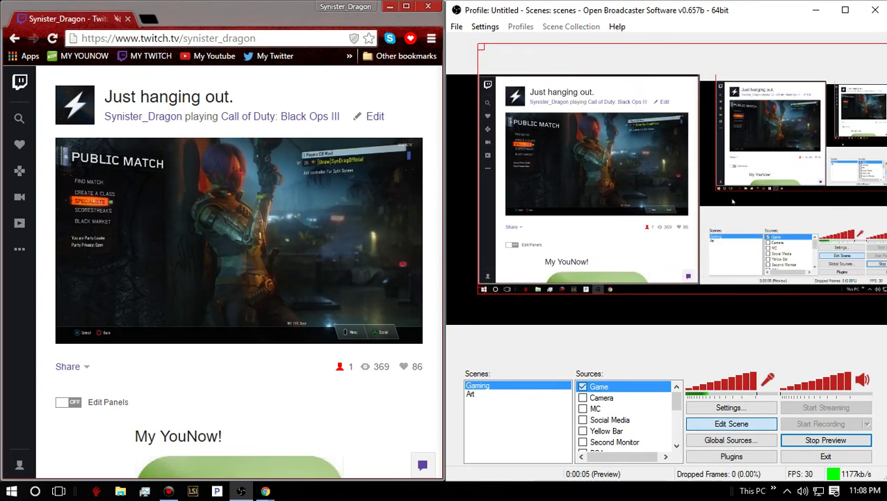
- Crop the Game source's bottom, left, top and right edges towards the Twitch video player, repositioning the source to reach each edge
left_click_drag(542, 293, 543, 214, "alt")
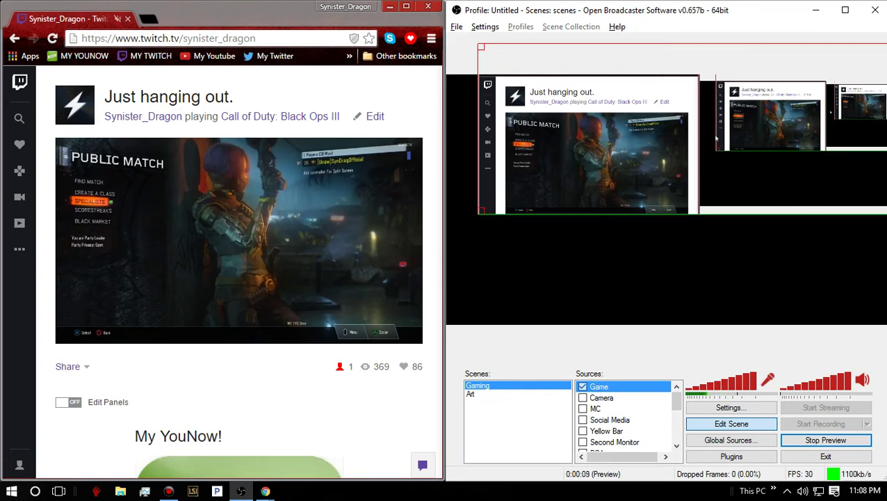
left_click_drag(479, 191, 506, 191)
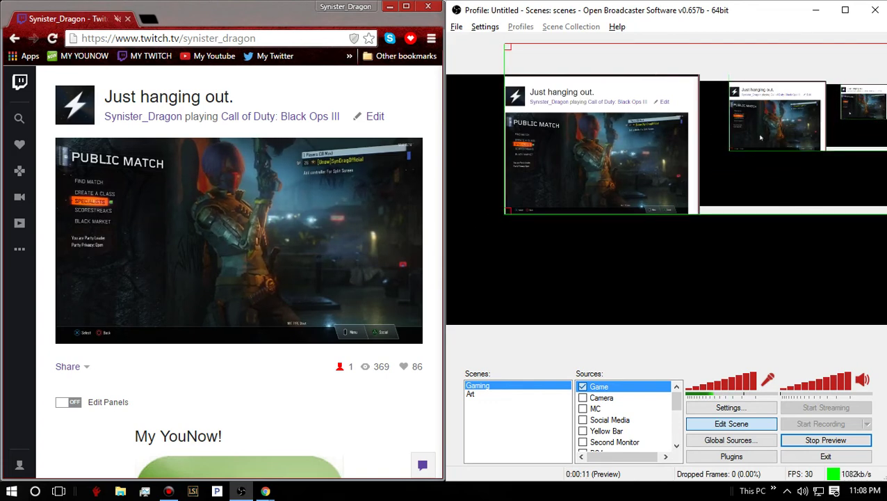
left_click_drag(568, 189, 569, 236)
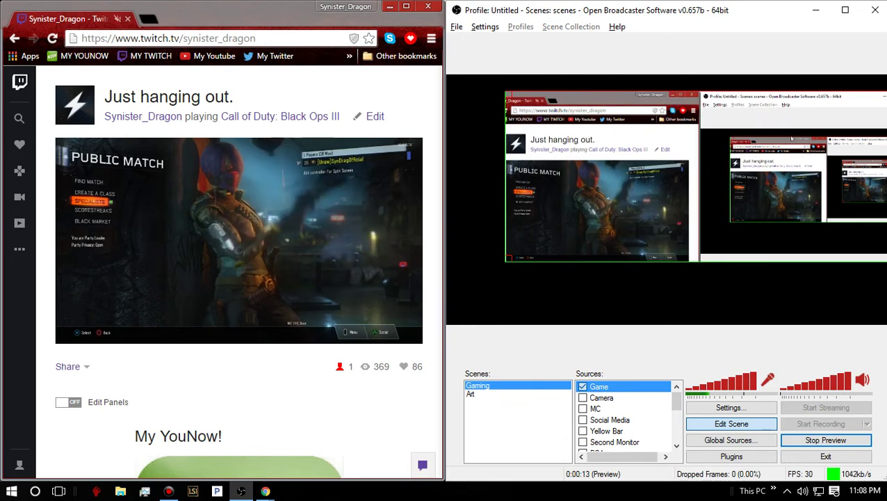
left_click_drag(637, 92, 646, 160)
left_click_drag(792, 199, 717, 198)
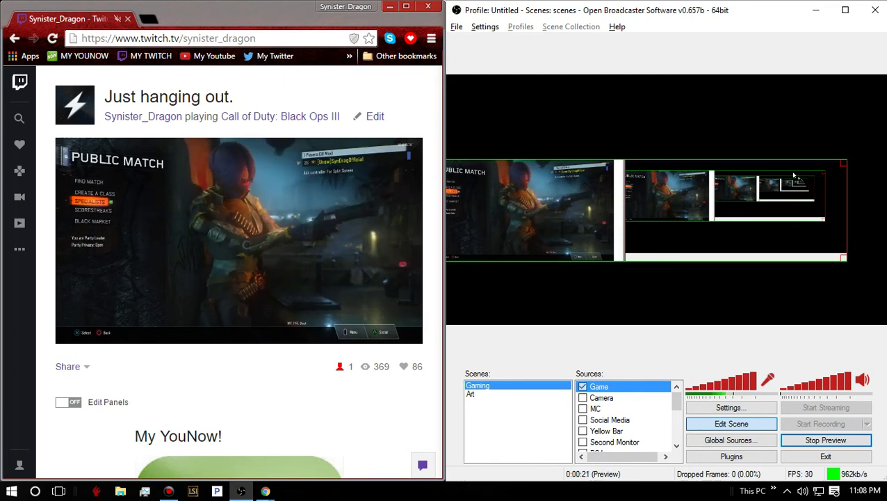
left_click_drag(781, 159, 799, 171)
left_click_drag(843, 201, 653, 208)
- Trim the Game source's remaining right edge to the Twitch player and stretch the cropped source to fill the whole preview canvas
left_click_drag(647, 214, 739, 208)
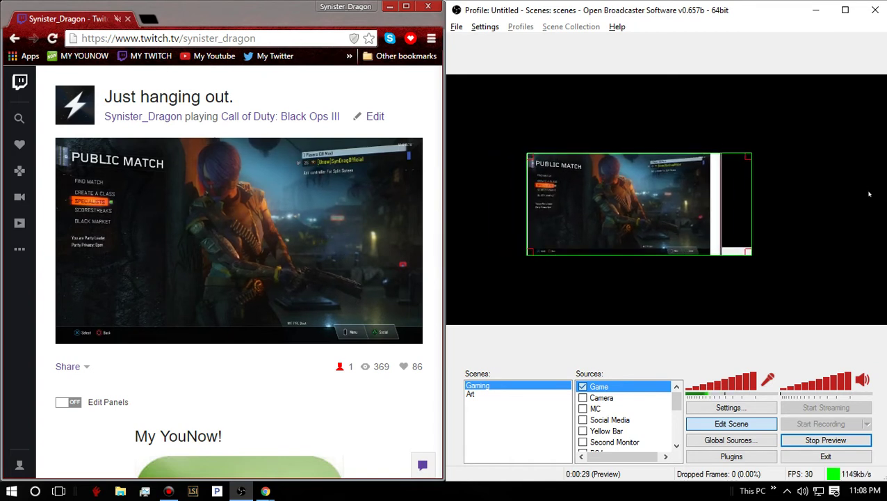
left_click_drag(875, 196, 839, 201)
left_click_drag(740, 289, 880, 322)
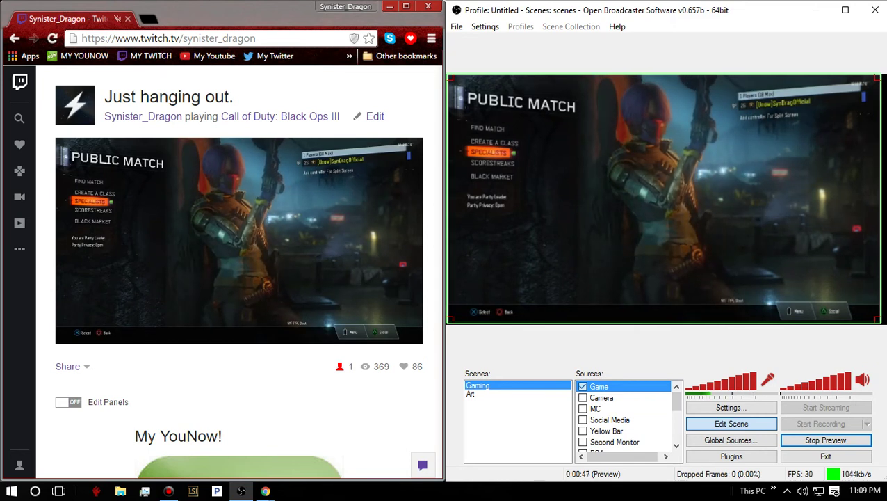
left_click_drag(881, 323, 886, 323)
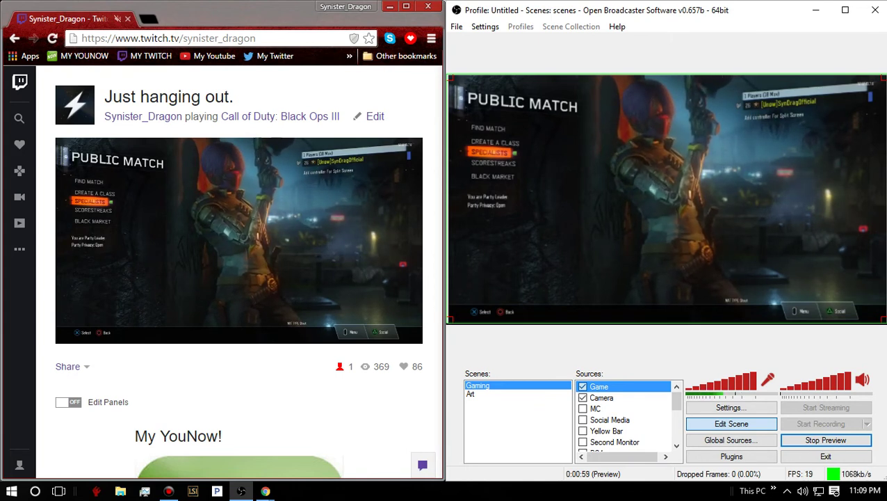
- Move the Camera source to the top of the source order, turn it off and reselect the Game source
right_click(598, 397)
mouse_move(653, 326)
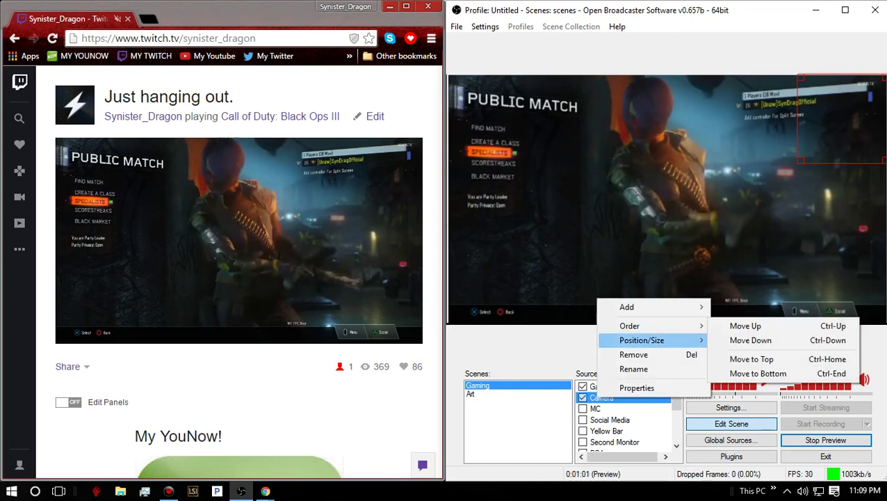
left_click(751, 359)
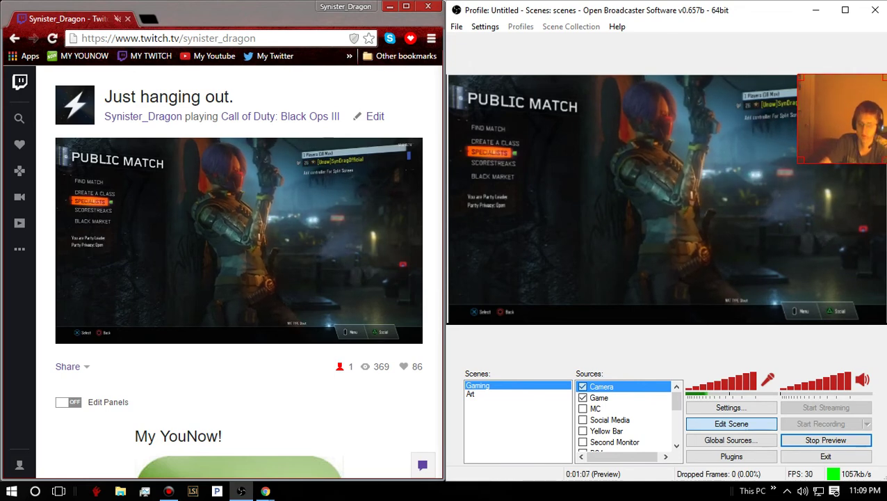
left_click(582, 386)
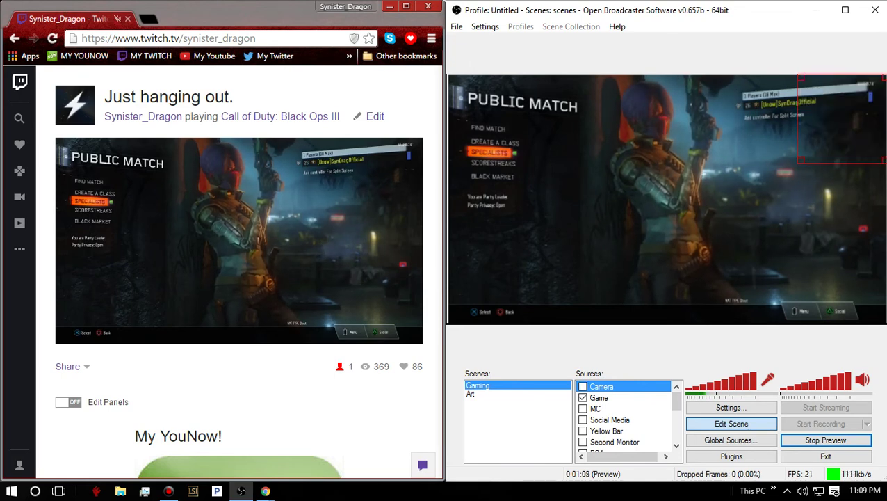
left_click(600, 397)
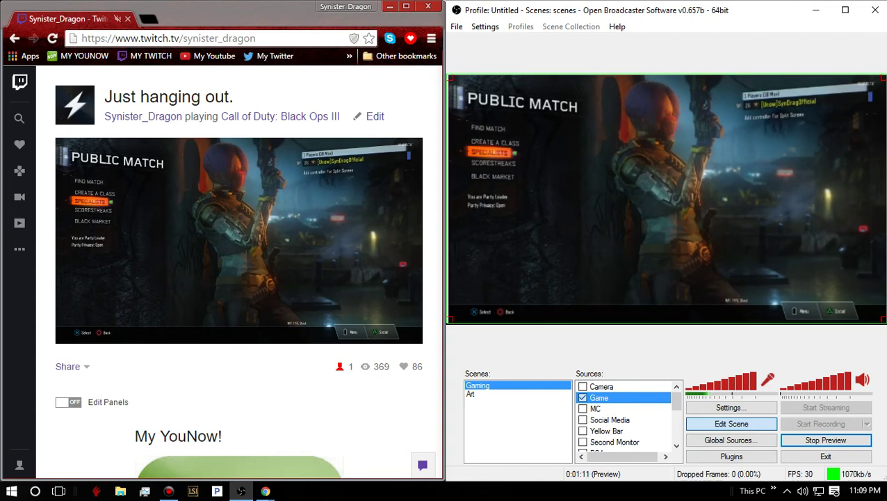